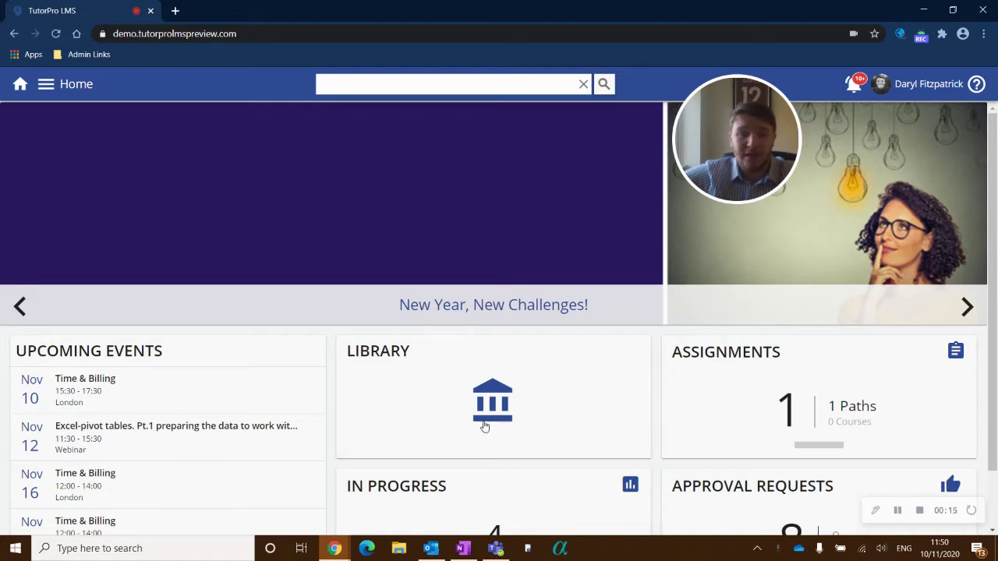
Open the full calendar from the upcoming events and look over the November 2020 month view
scroll(483, 425, down, 1)
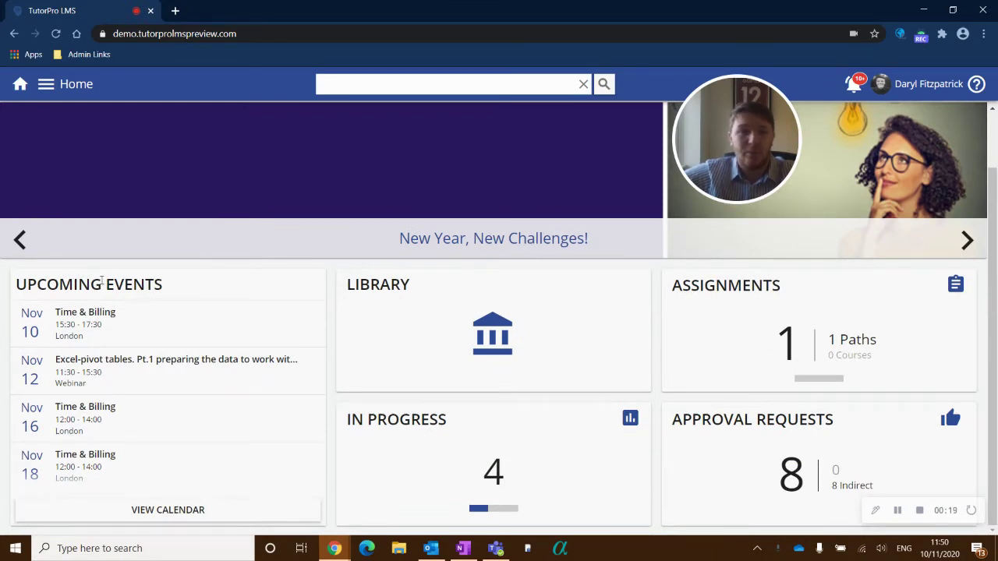
click(191, 512)
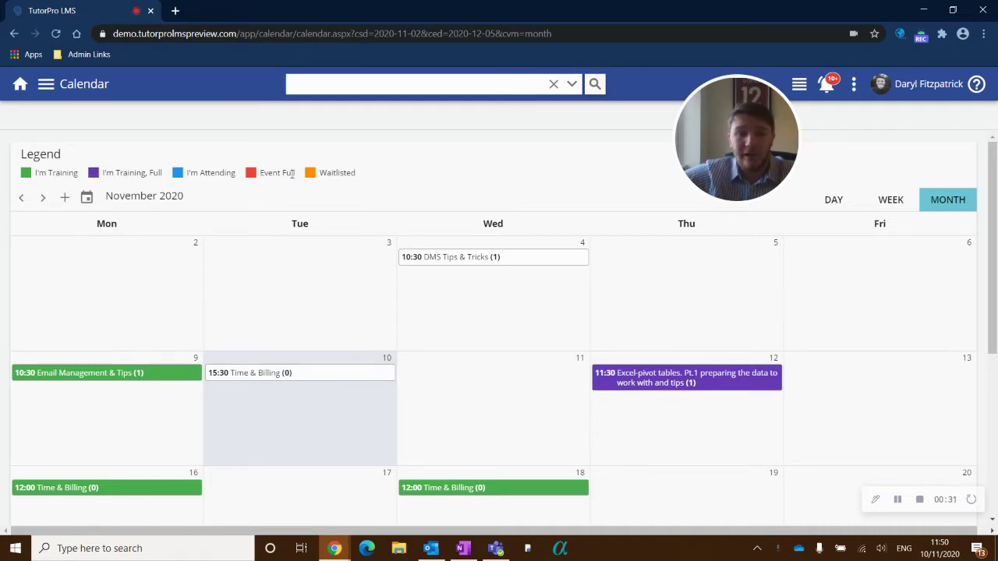
scroll(406, 212, down, 1)
scroll(407, 213, up, 1)
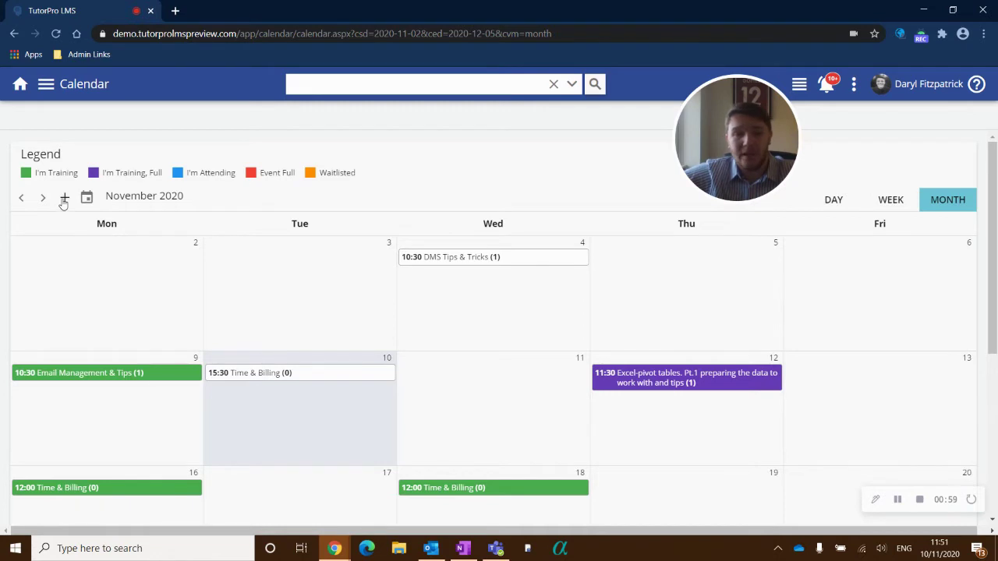
click(854, 86)
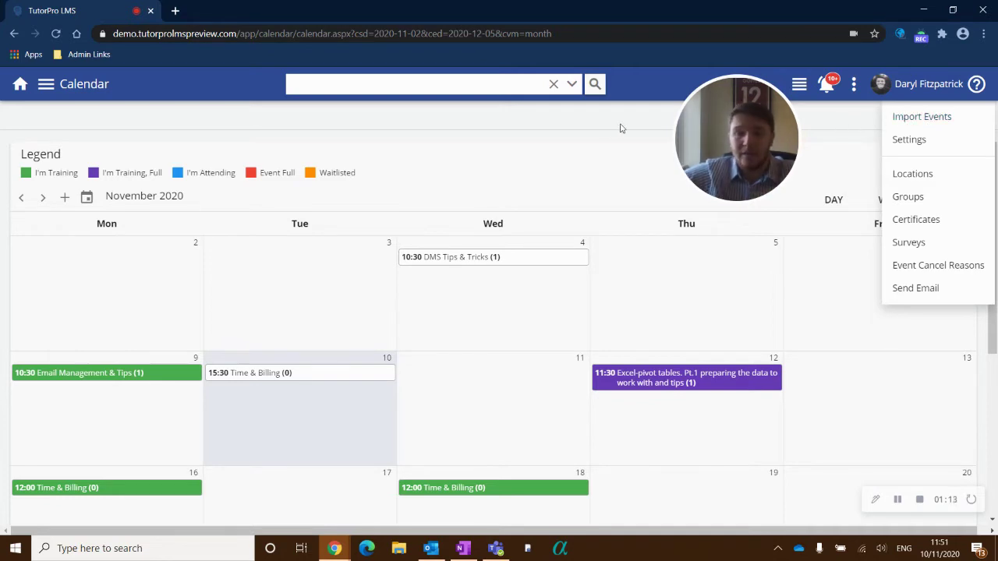
click(601, 164)
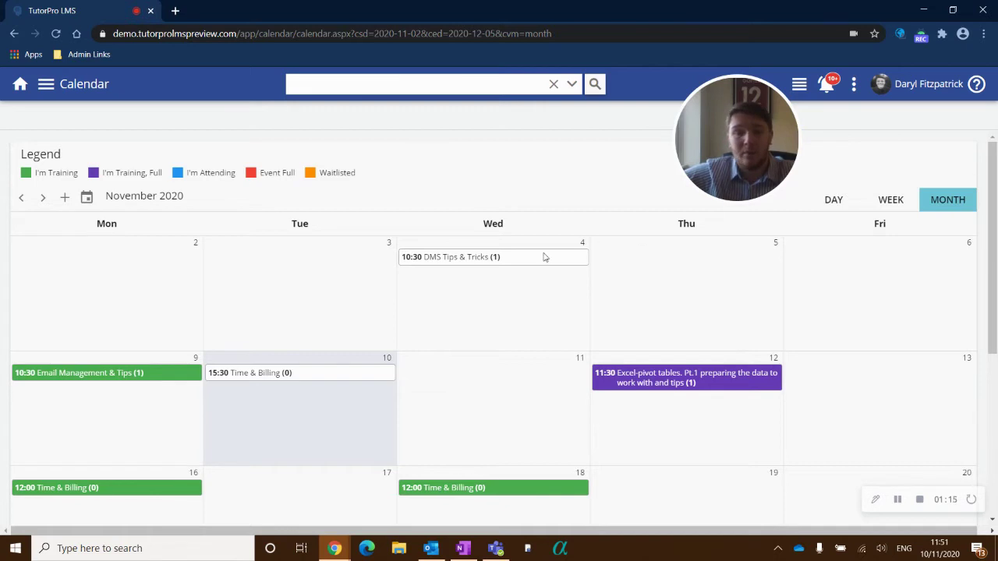
Start adding a new event on Thursday 19 November 2020 in the month calendar
scroll(465, 302, down, 3)
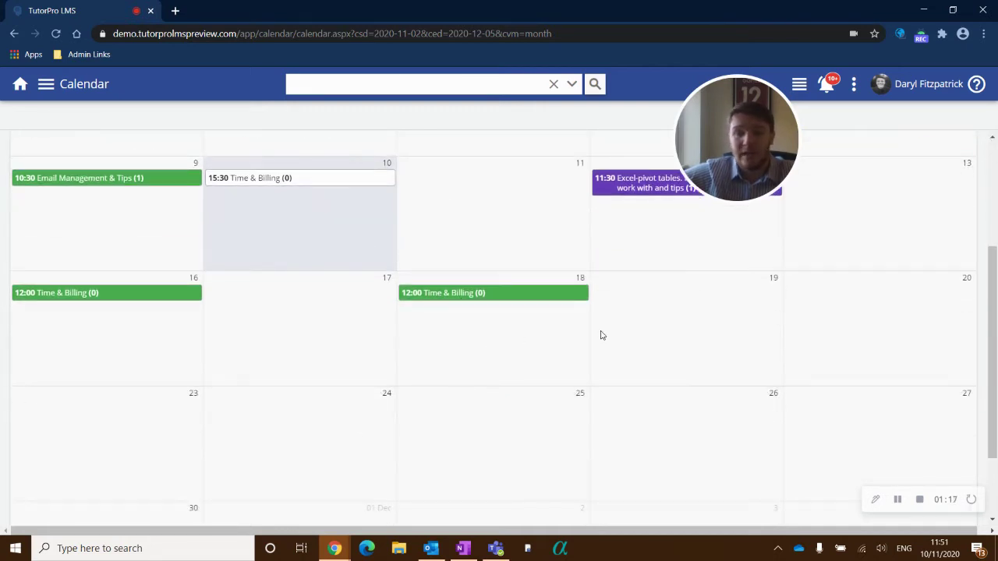
scroll(600, 335, up, 3)
scroll(600, 335, down, 2)
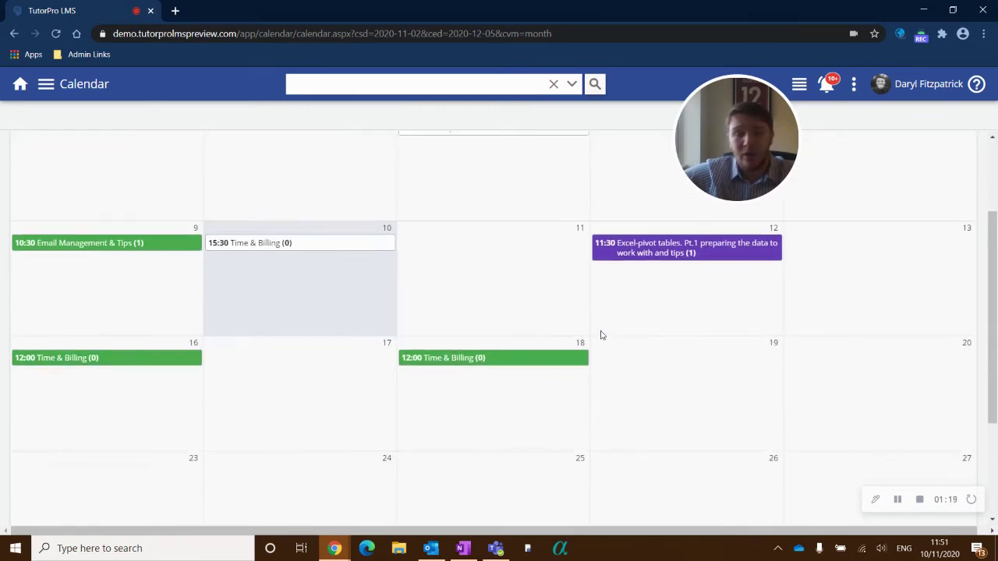
click(747, 360)
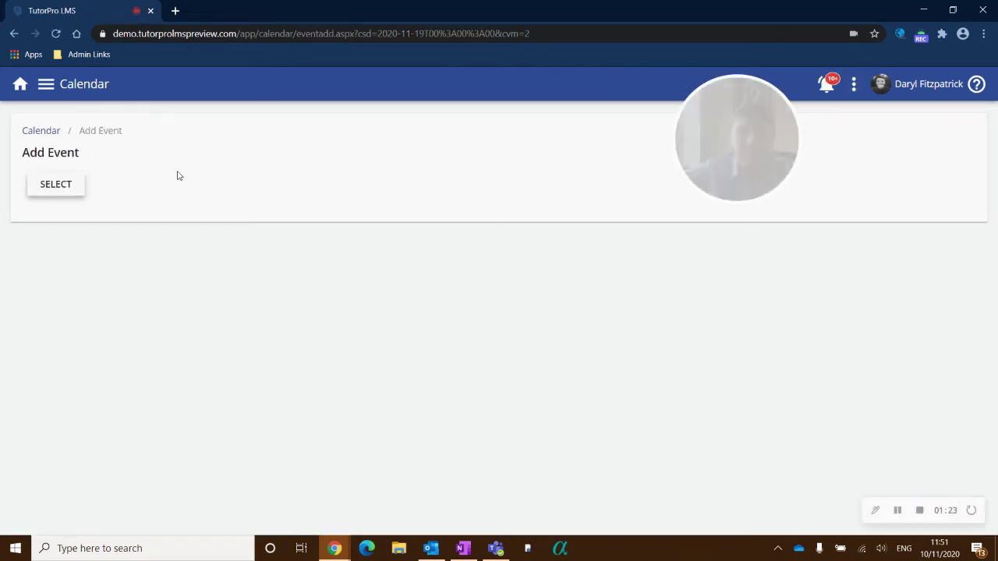
Choose the Time & Billing (SCH000006) course from the full course list for the new event
click(58, 188)
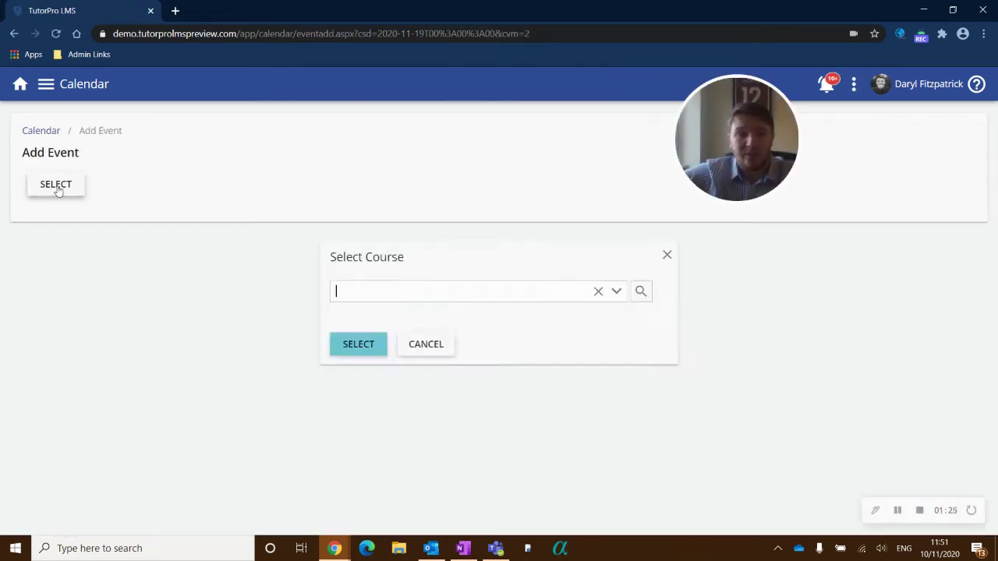
click(642, 292)
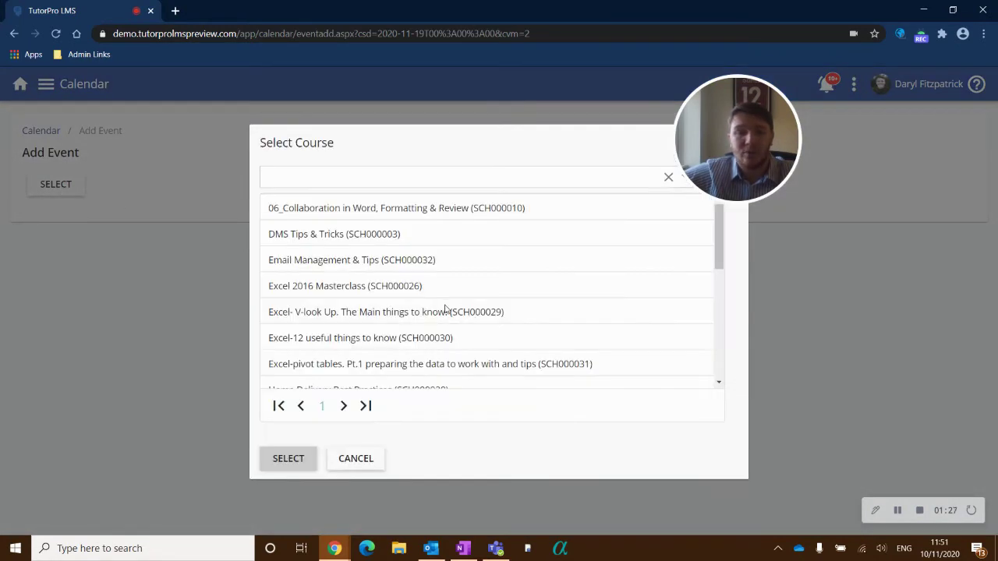
scroll(372, 264, down, 5)
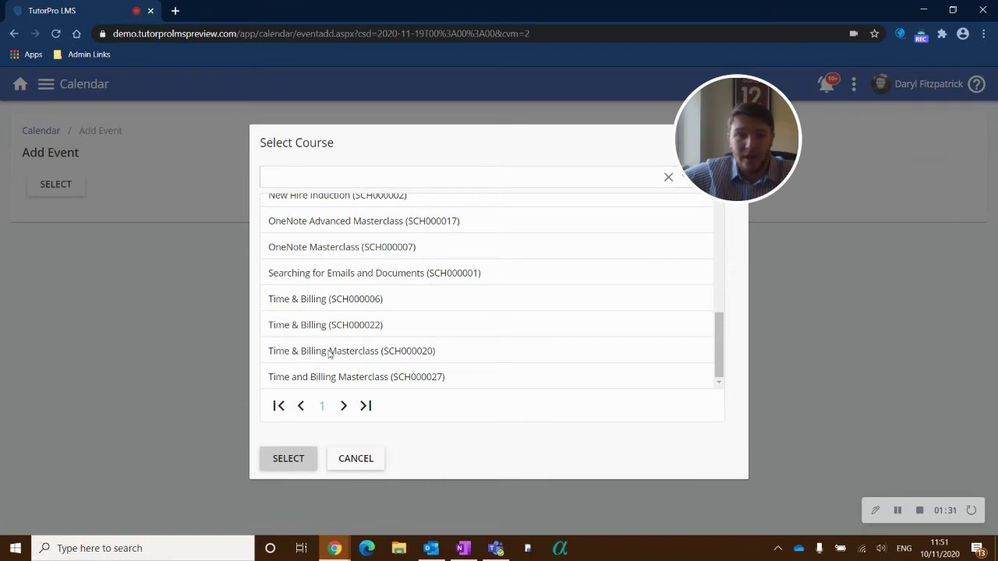
click(306, 301)
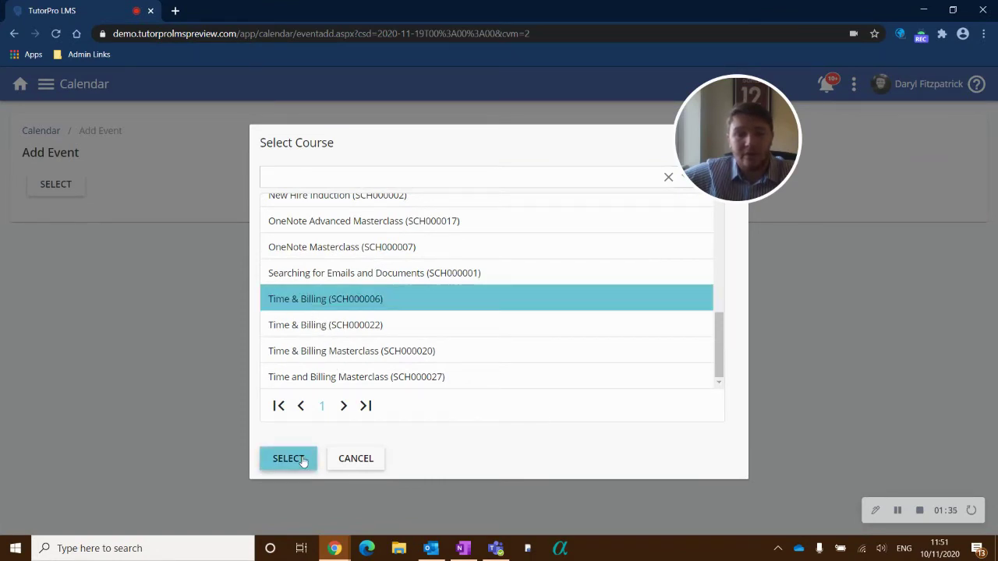
click(290, 459)
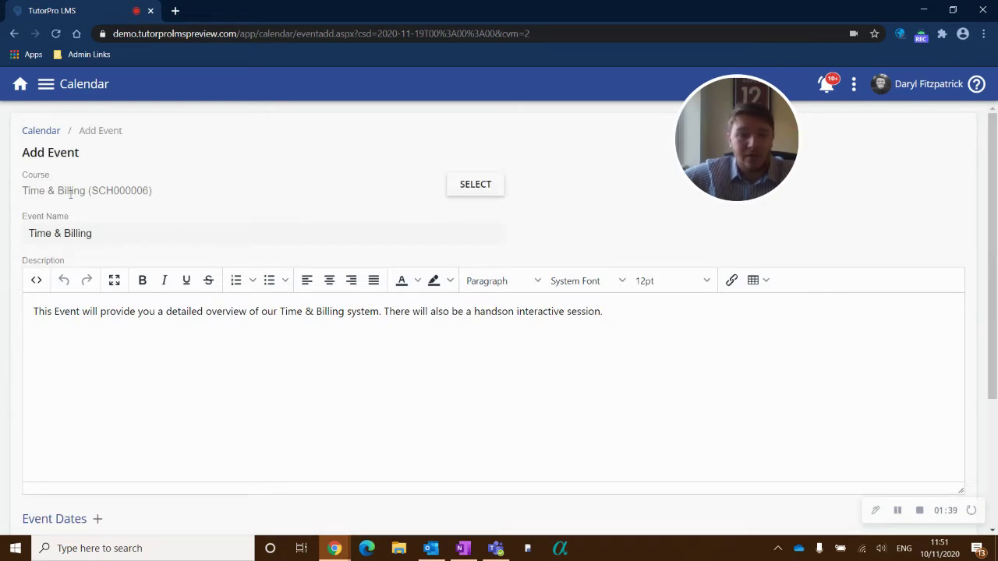
Add London with the venue Meeting Room 2 as the event's location, keeping the default size and enrolment settings
scroll(189, 319, down, 2)
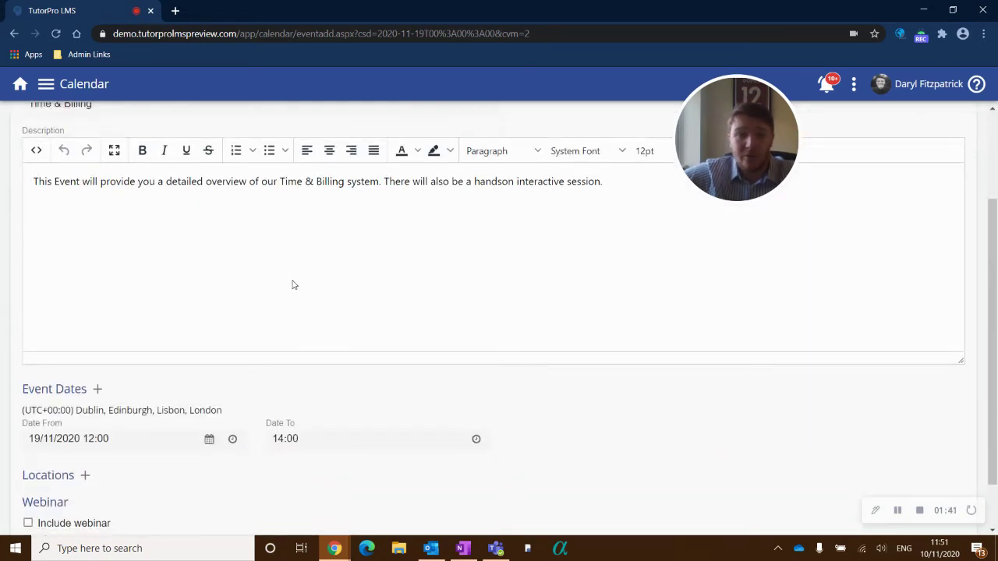
scroll(292, 285, down, 1)
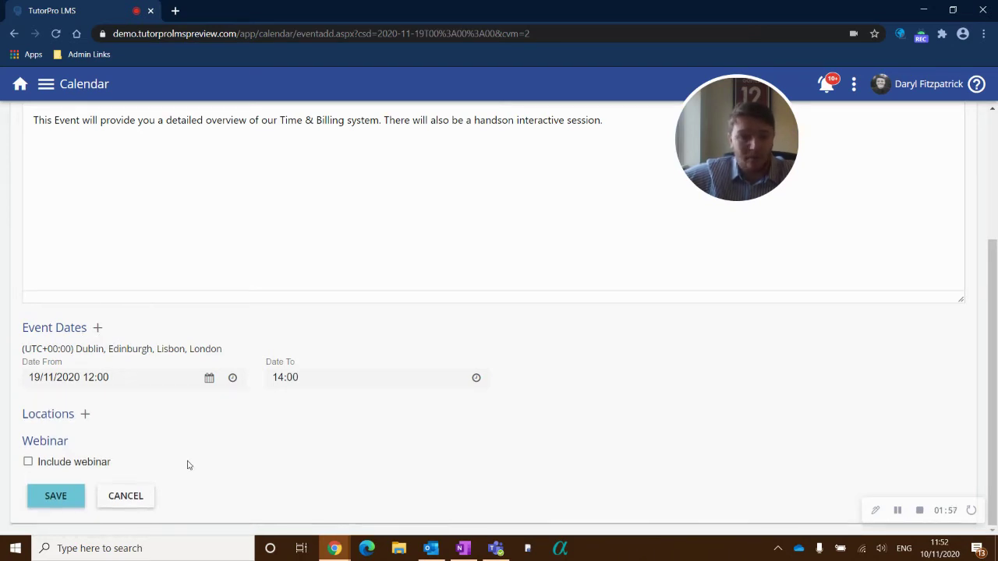
click(85, 414)
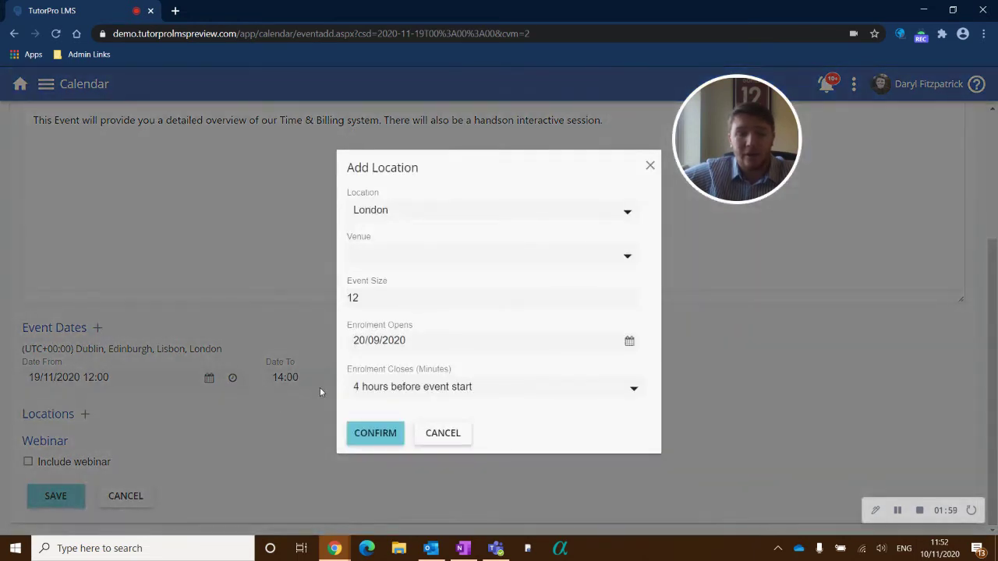
click(626, 212)
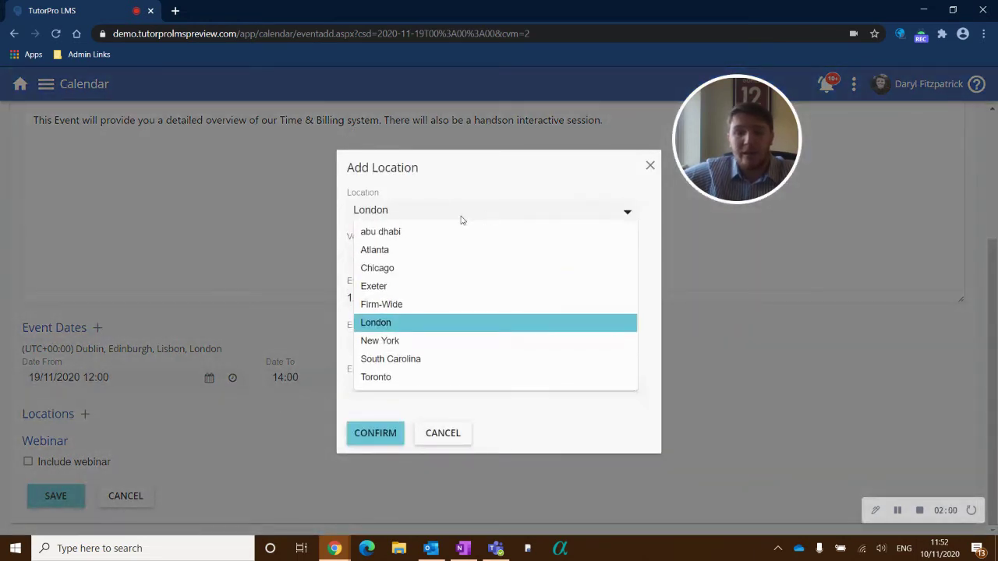
click(401, 326)
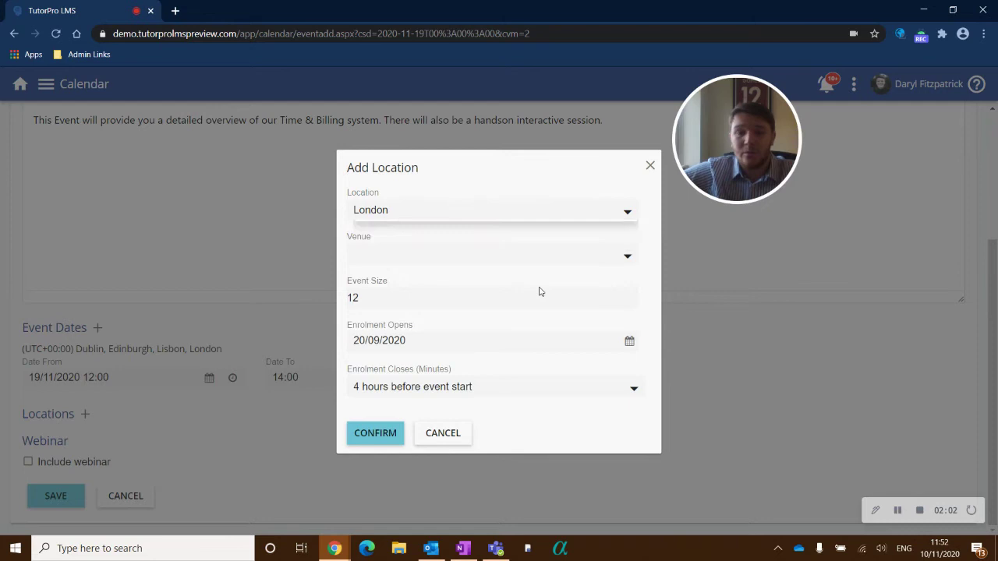
click(627, 256)
click(429, 294)
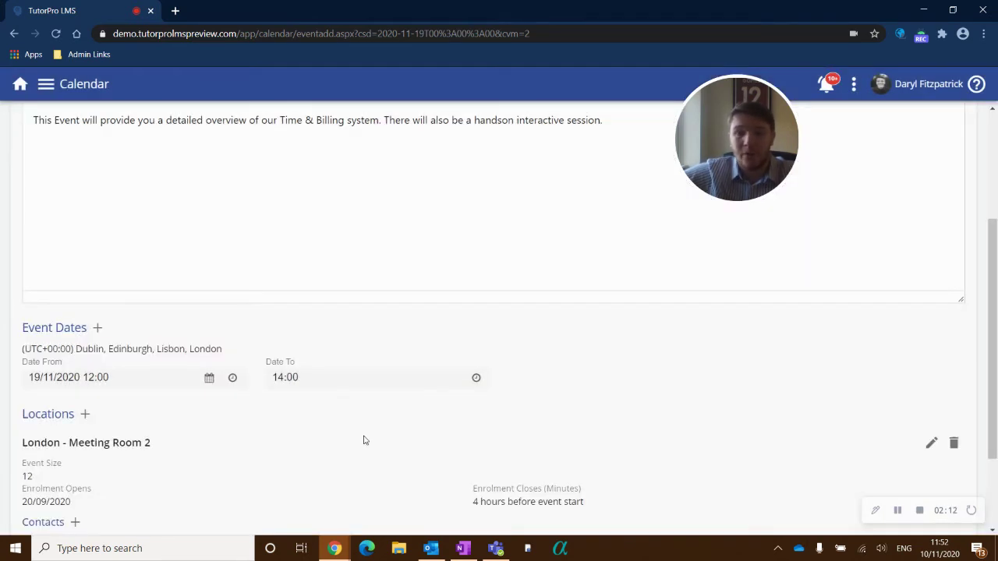
click(363, 442)
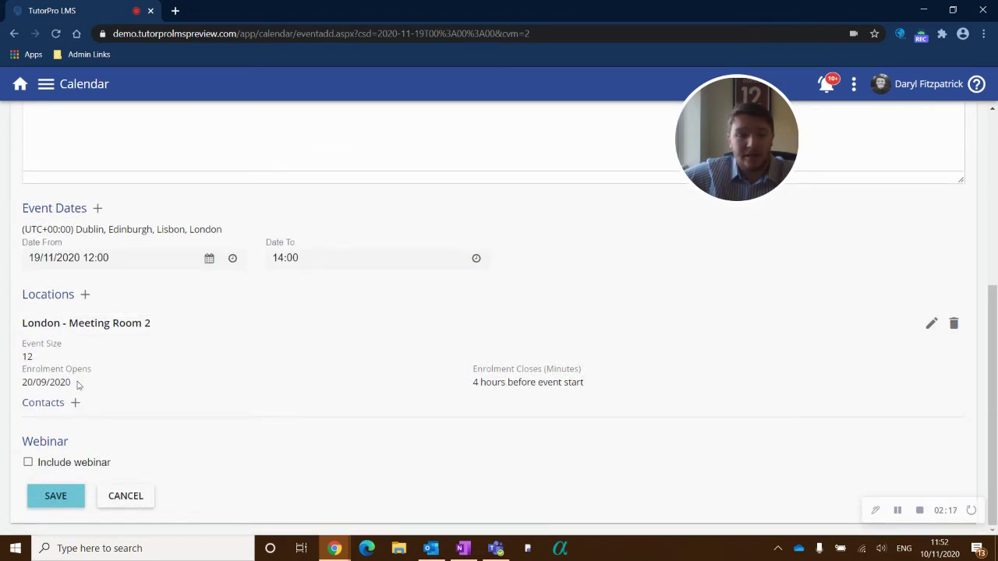
Add the signed-in user, listed as a Trainer, as the event contact for the London - Meeting Room 2 location
click(75, 404)
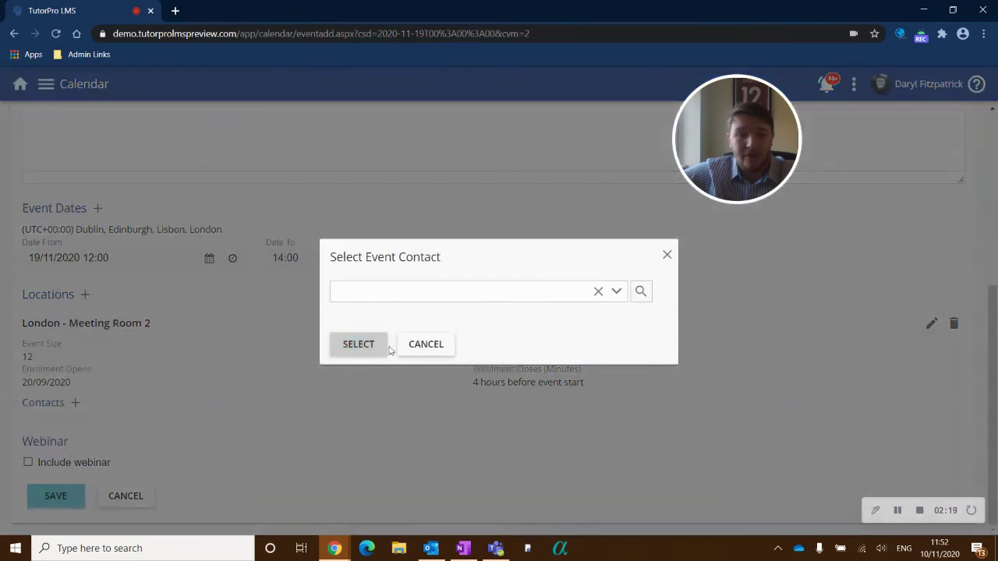
click(642, 291)
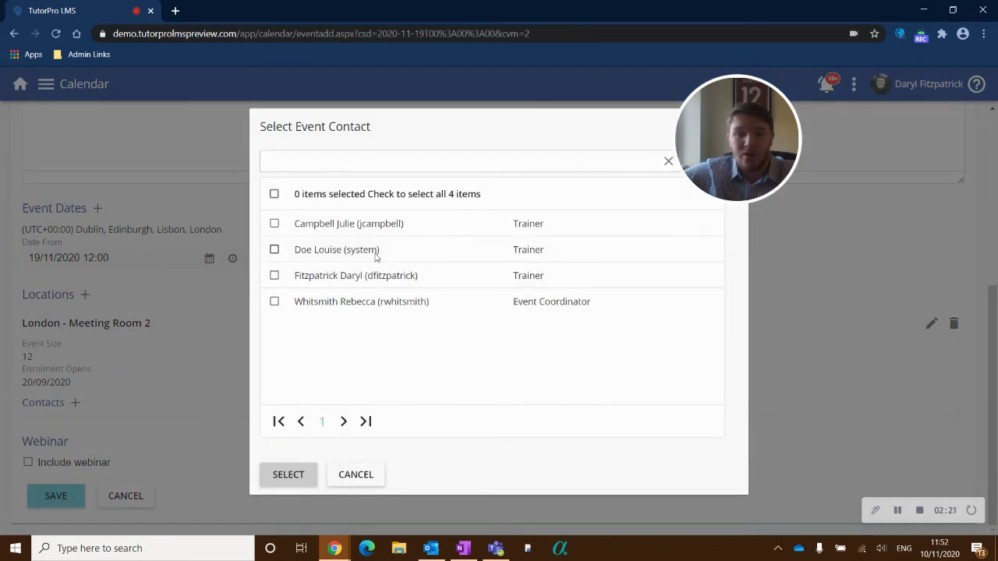
click(275, 276)
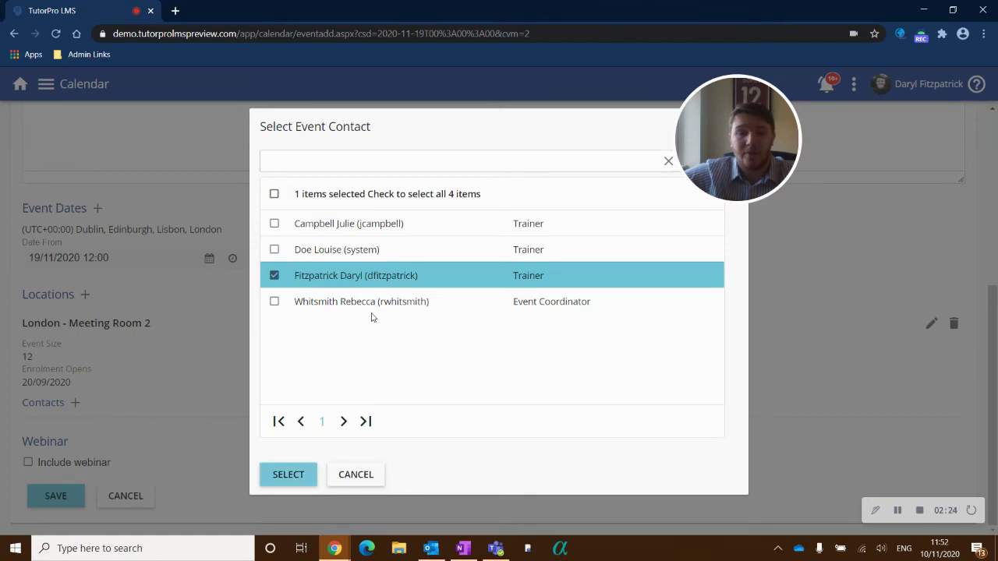
click(296, 477)
scroll(216, 421, down, 1)
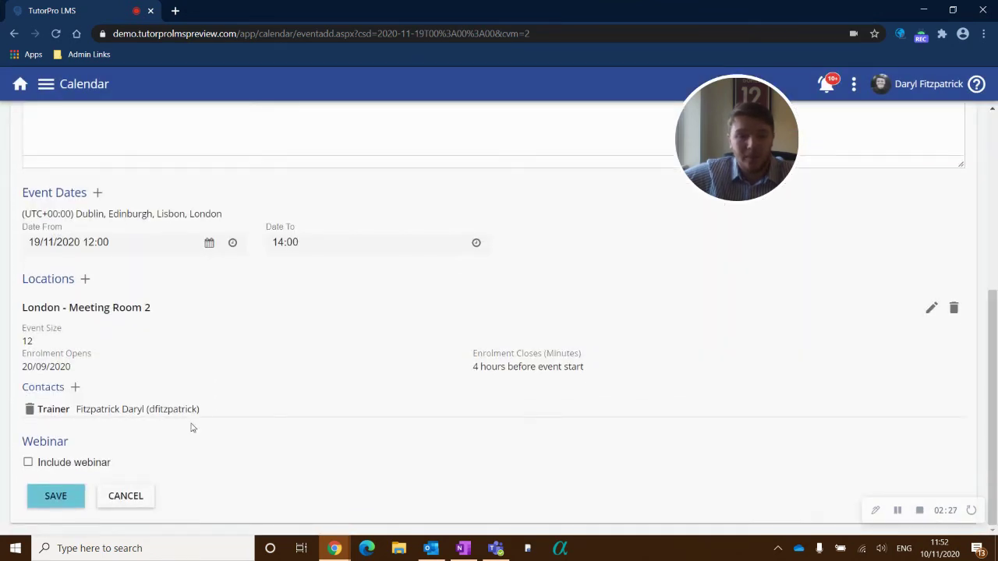
click(28, 463)
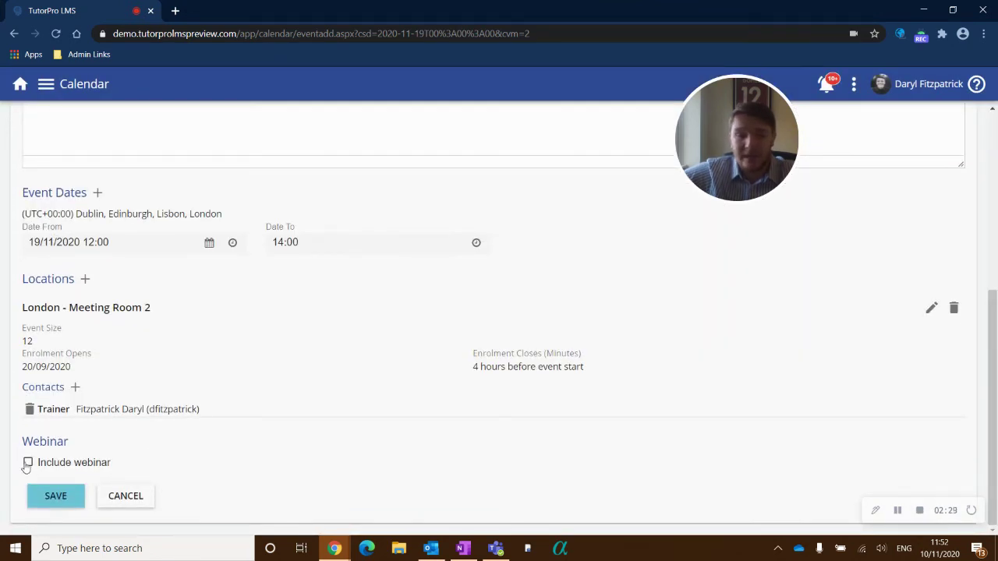
scroll(87, 483, down, 2)
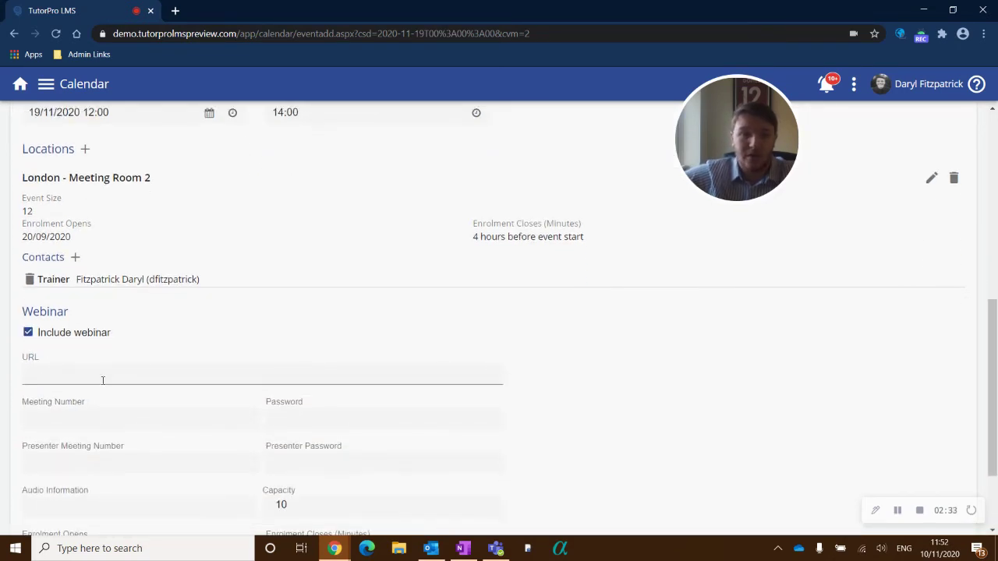
click(26, 334)
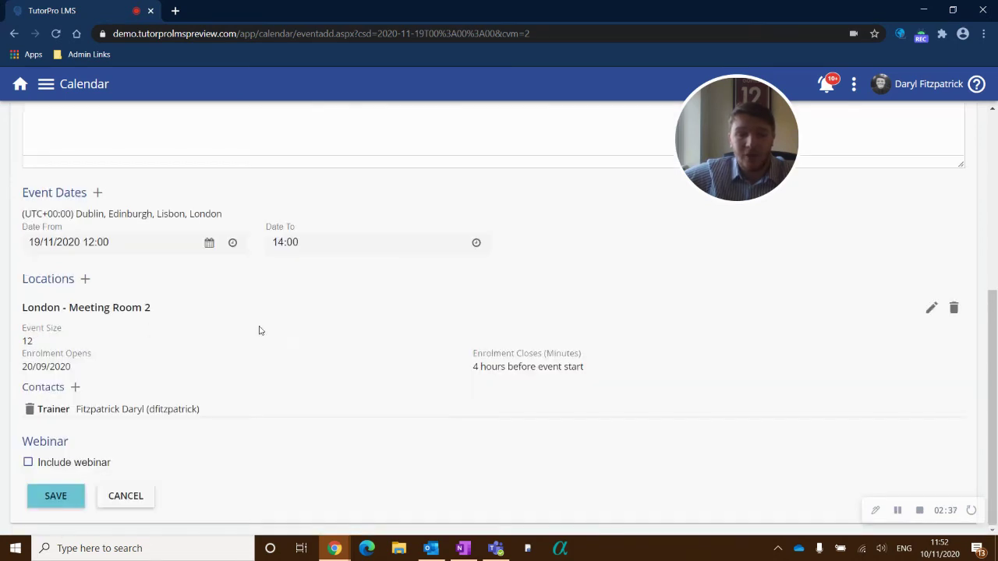
Save the new Time & Billing event and review its detail page, including the certificate, survey, date and location settings
click(74, 502)
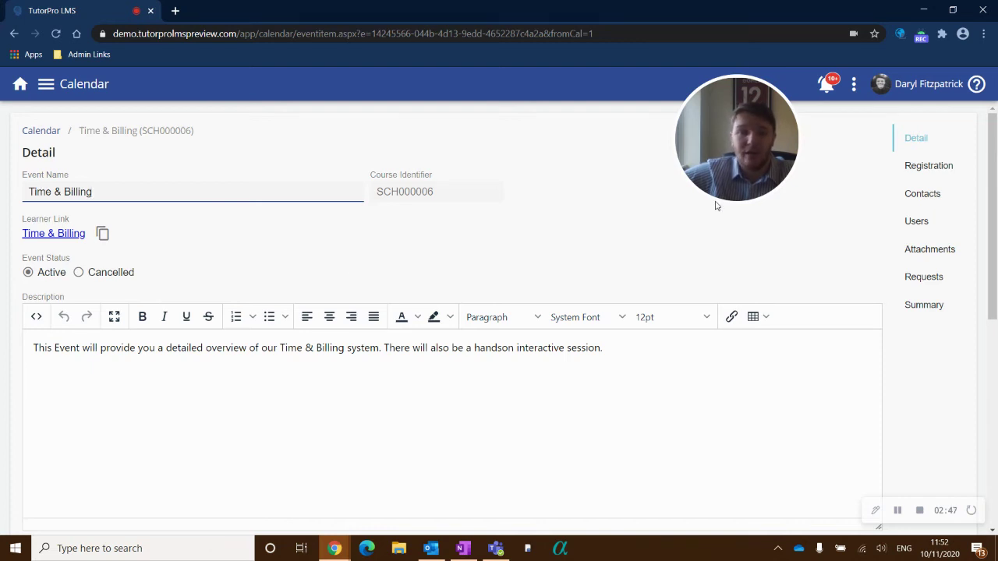
scroll(127, 379, down, 1)
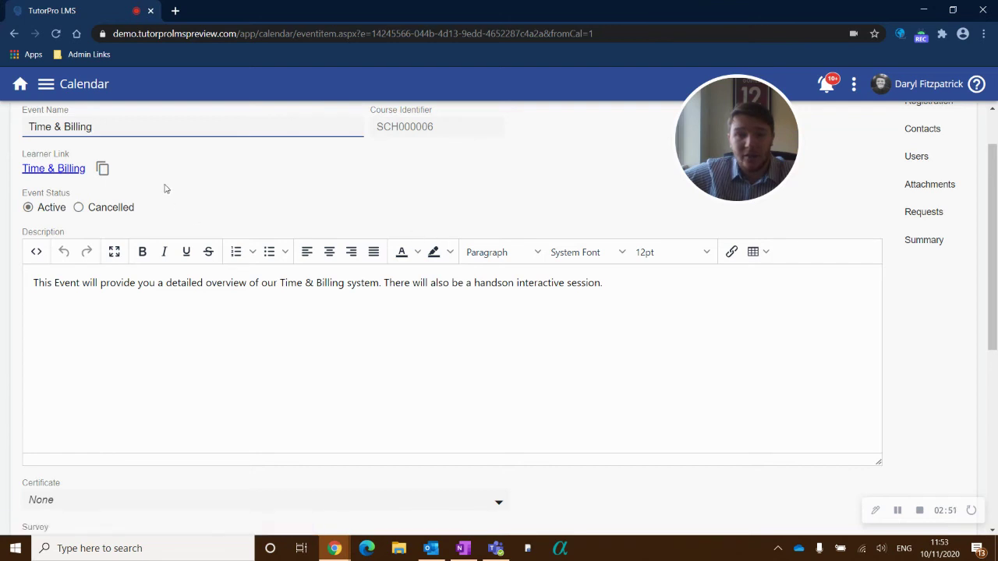
scroll(778, 257, down, 3)
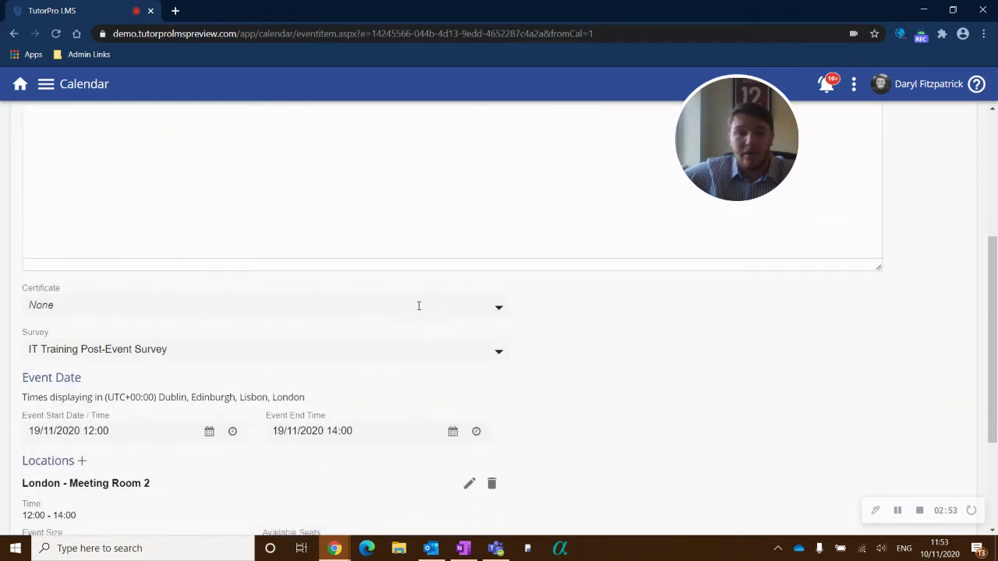
scroll(483, 349, down, 2)
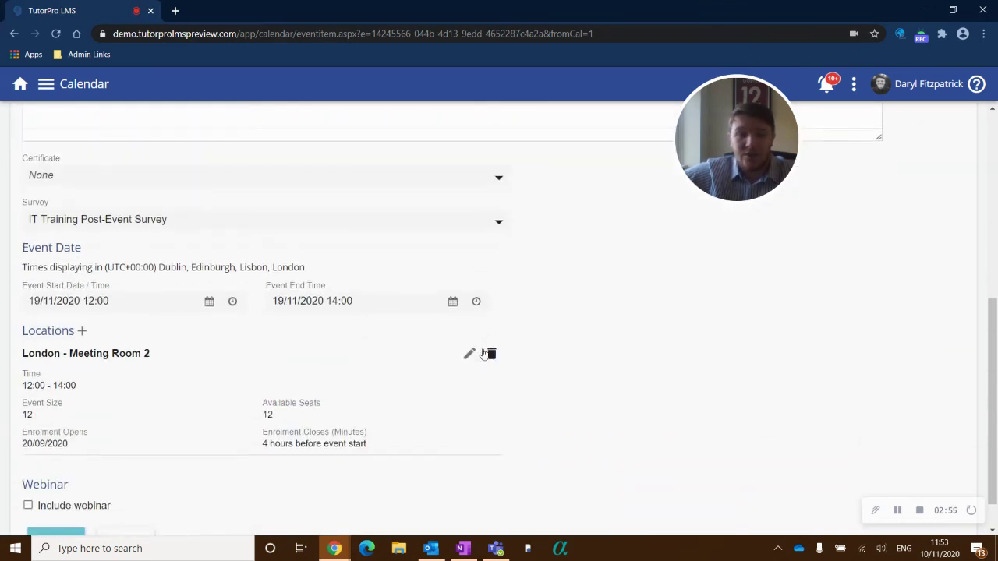
scroll(480, 392, down, 2)
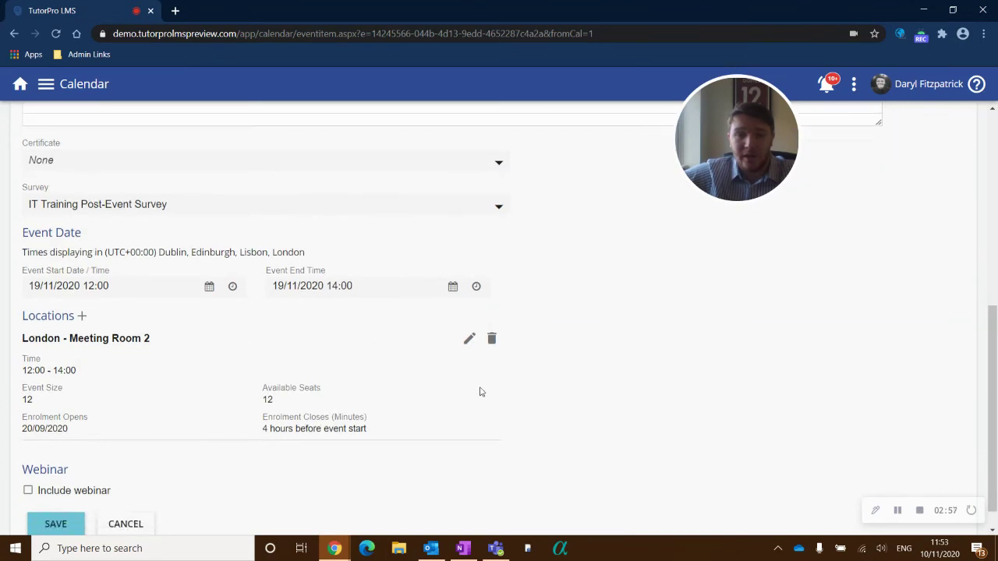
scroll(739, 371, up, 10)
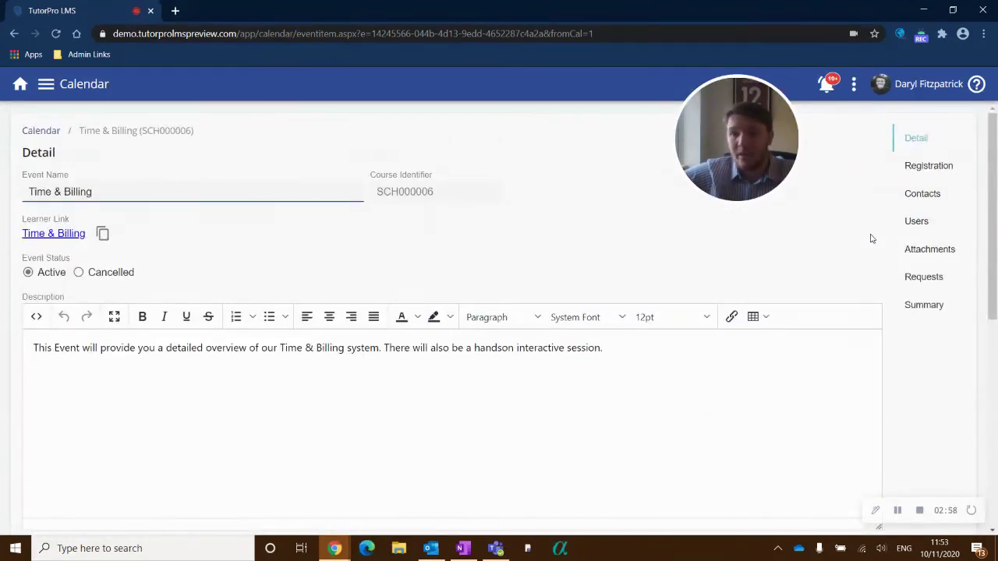
Review the Time & Billing event's registration rules, contacts and enrolled users, including the roster export options for users
click(940, 169)
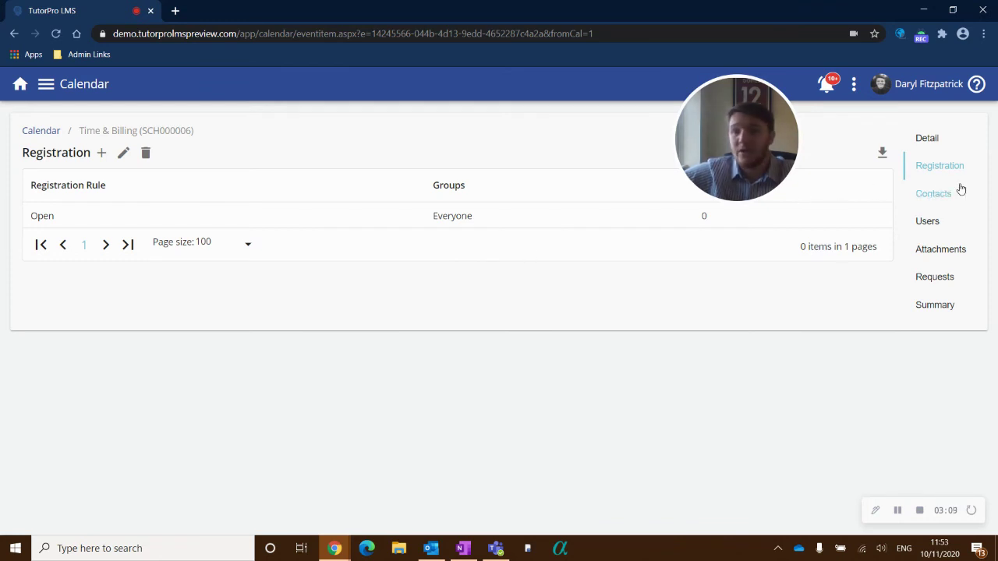
click(926, 201)
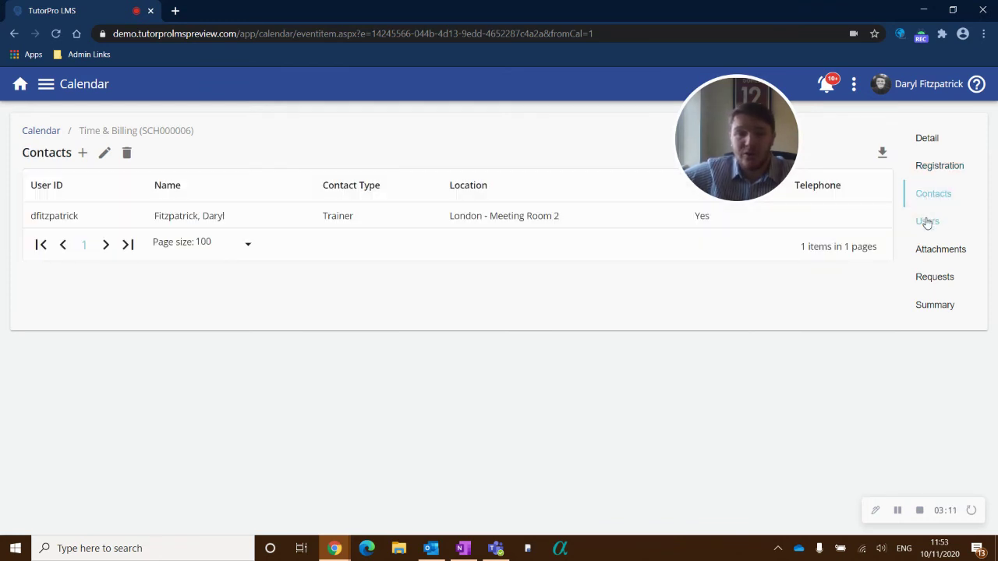
click(927, 225)
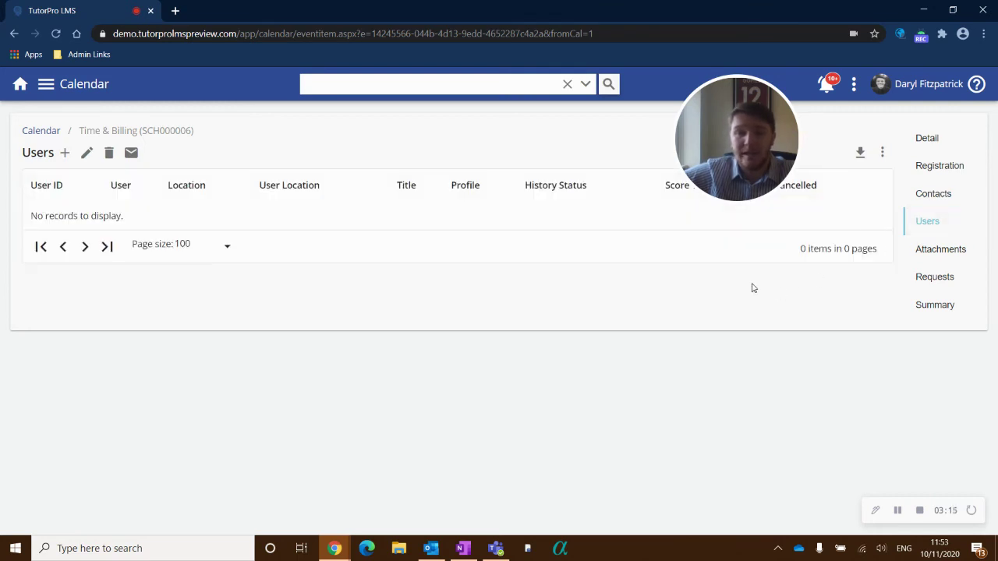
click(883, 155)
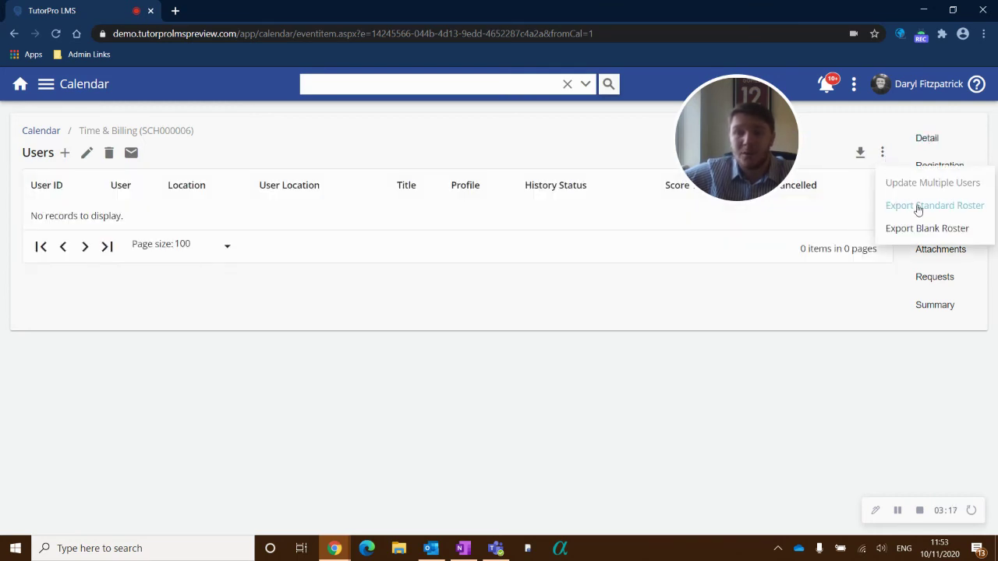
click(801, 277)
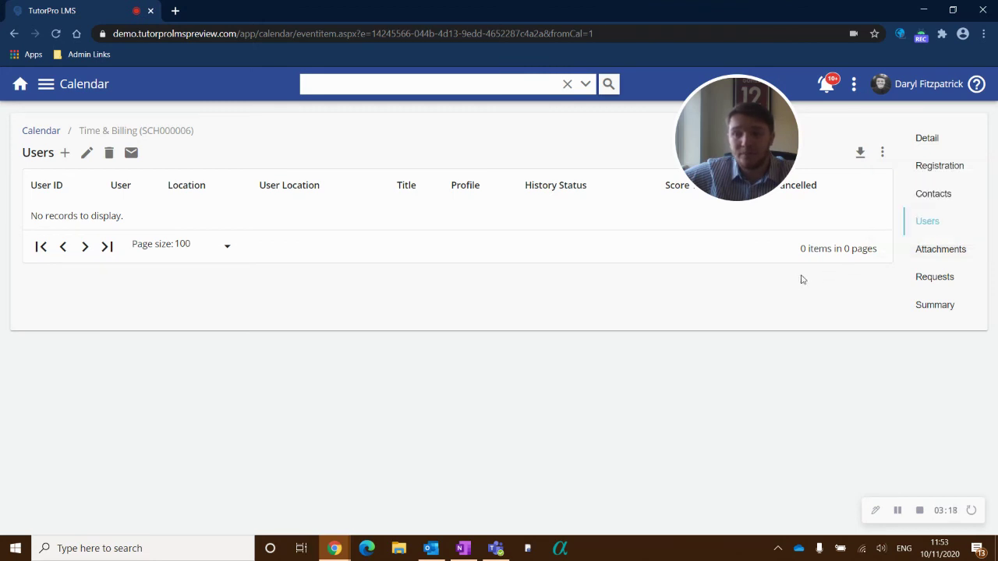
Review the event's attachments, enrolment requests and learner-facing summary, including the calendar's additional management options
click(941, 253)
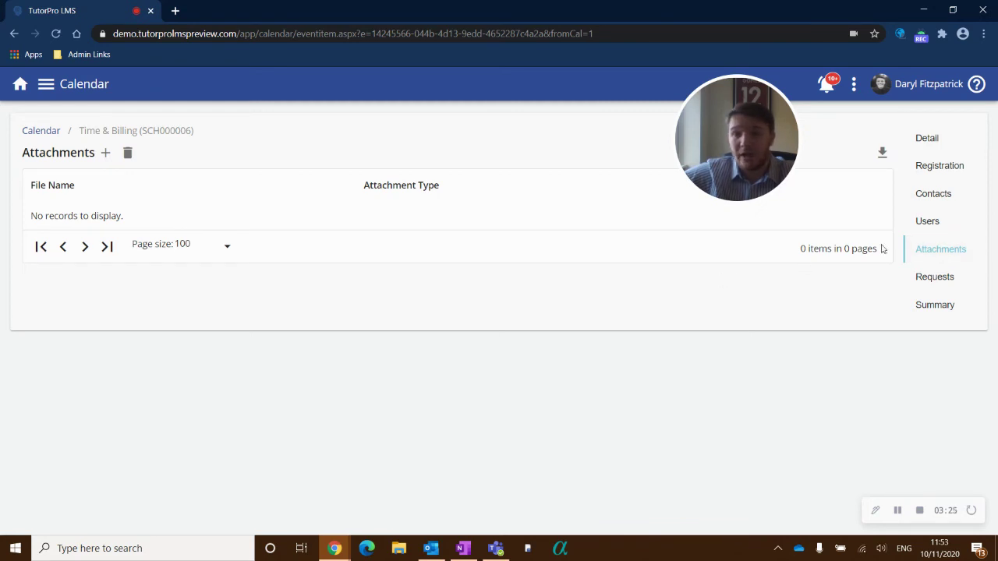
click(925, 281)
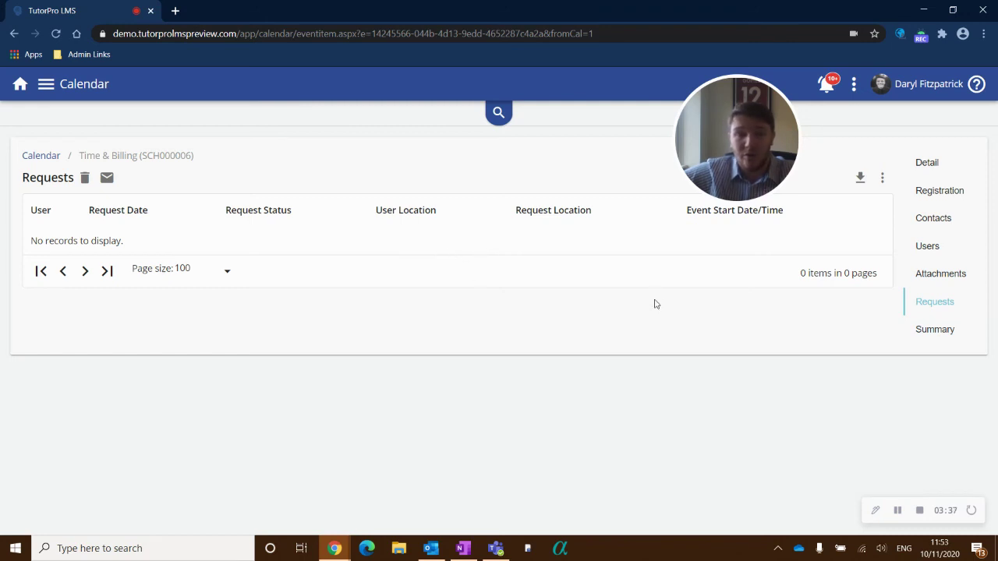
click(934, 330)
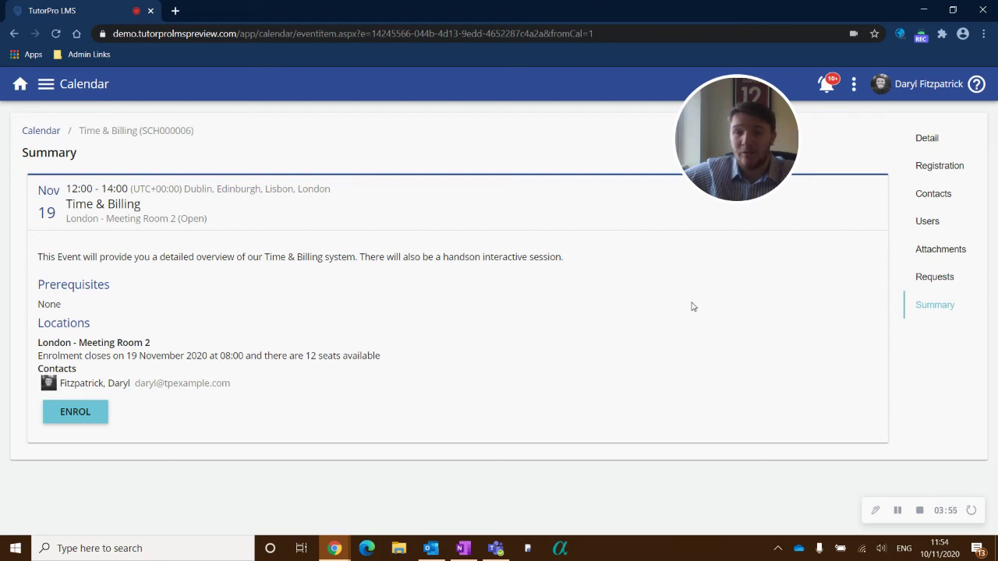
click(854, 86)
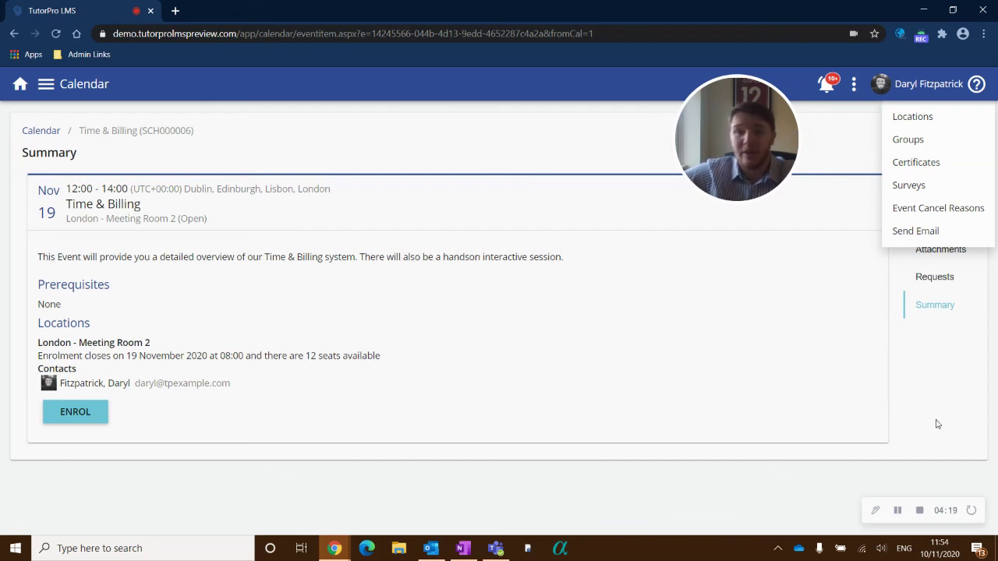
click(919, 511)
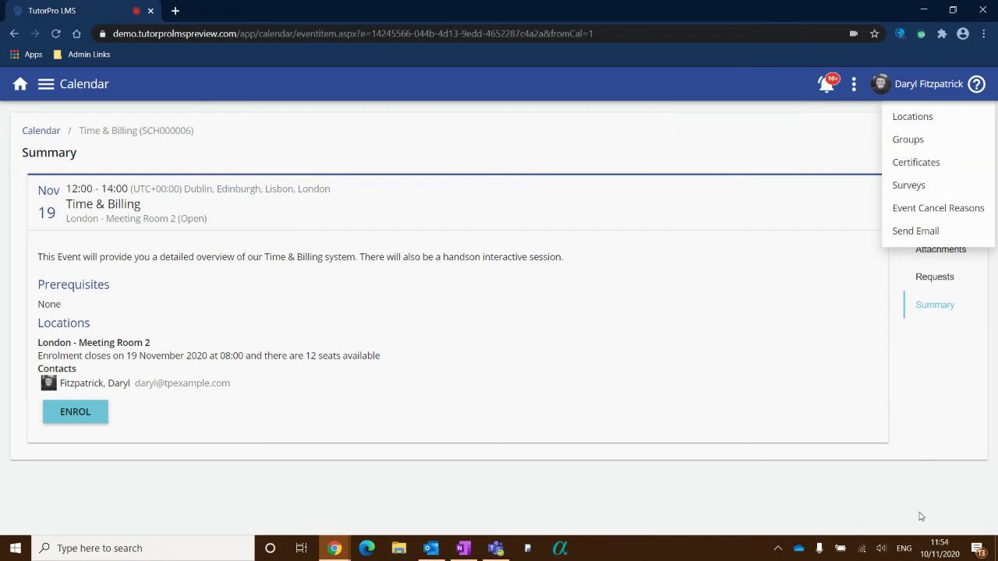